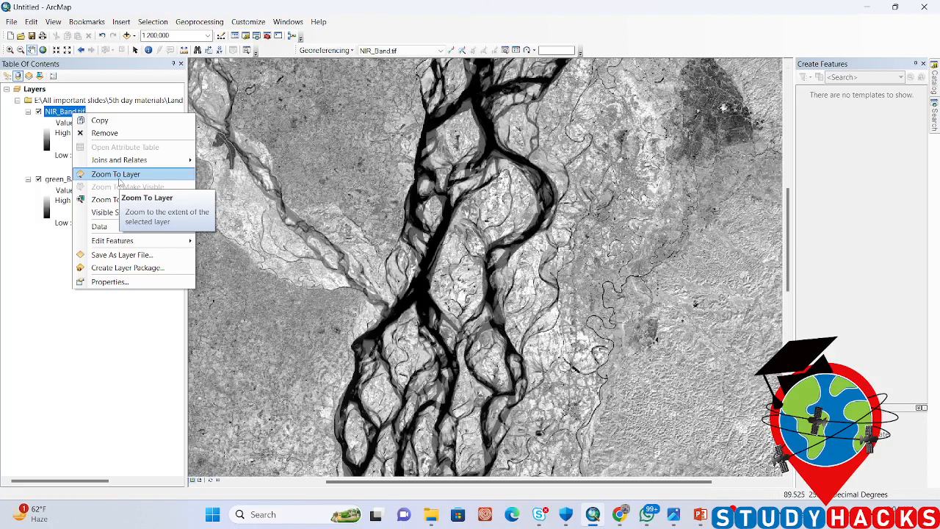
- Zoom to the NIR_Band.tif layer and toggle its visibility to compare it with green_Band.tif
left_click(115, 174)
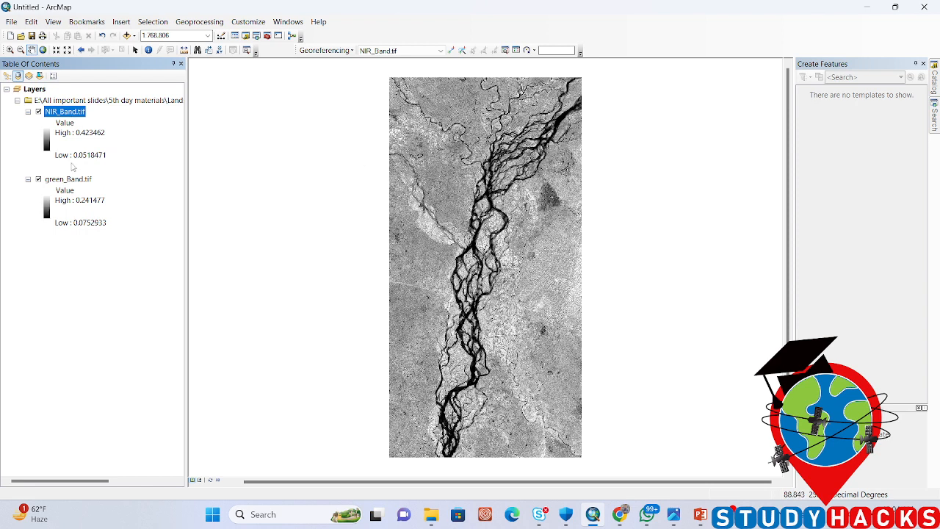
left_click(39, 112)
left_click(38, 112)
left_click(38, 112)
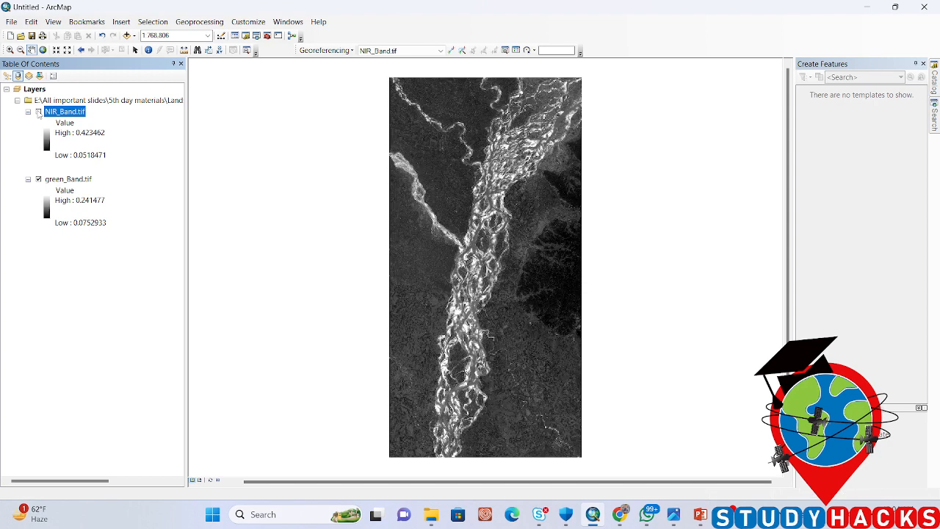
left_click(38, 112)
left_click(39, 112)
left_click(38, 111)
left_click(38, 111)
left_click(38, 112)
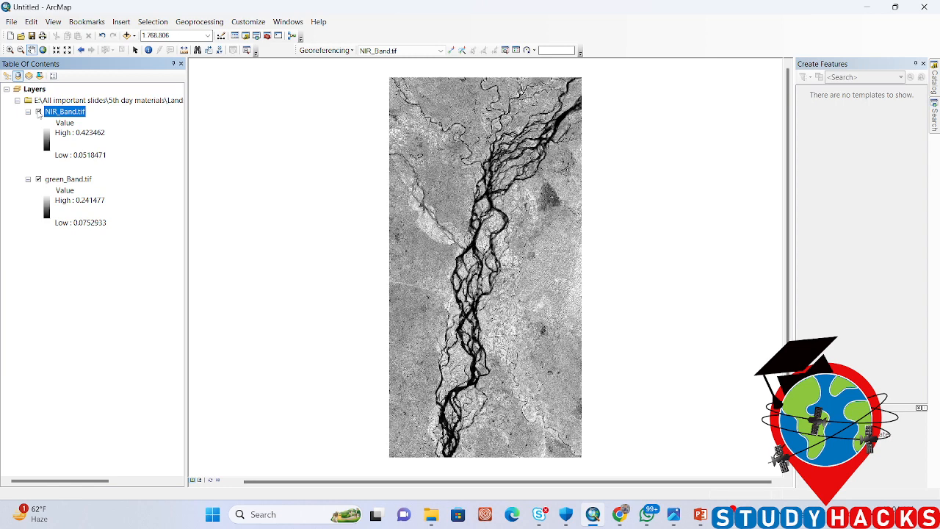
left_click(38, 112)
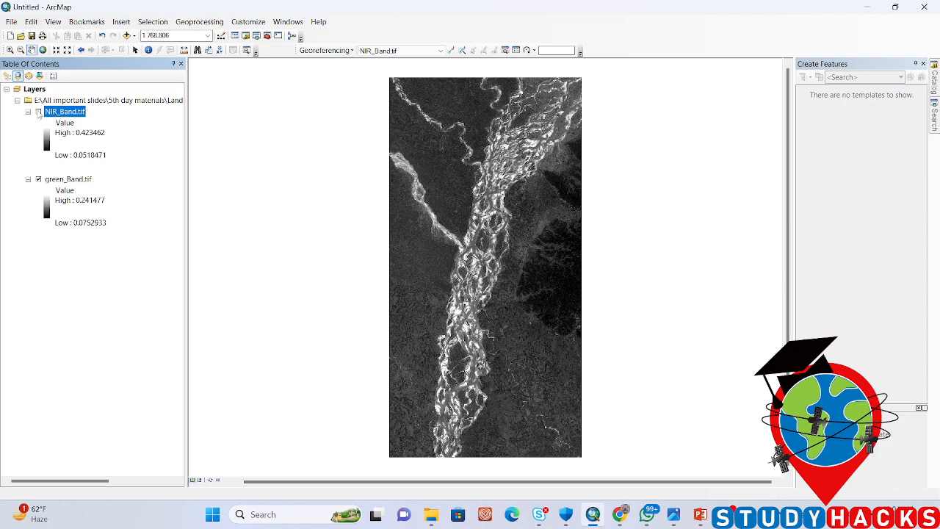
left_click(38, 112)
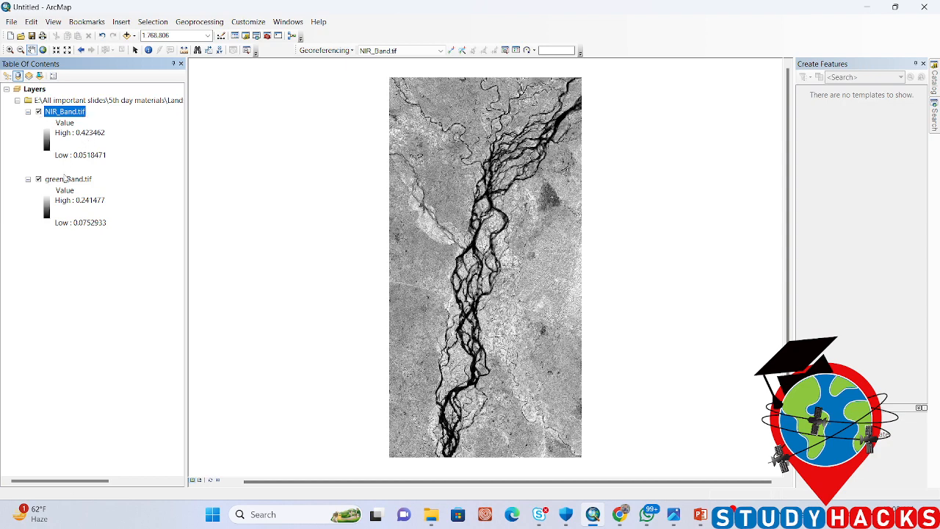
left_click(38, 111)
left_click(38, 112)
- Switch to the 5th day PowerPoint presentation, review the NDWI formula on slide 3, and return to ArcMap
mouse_move(700, 514)
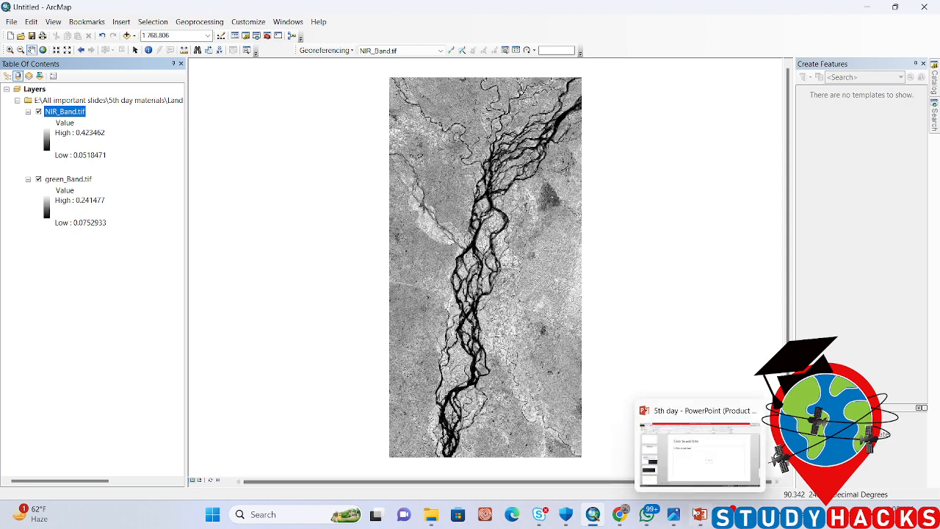
left_click(638, 474)
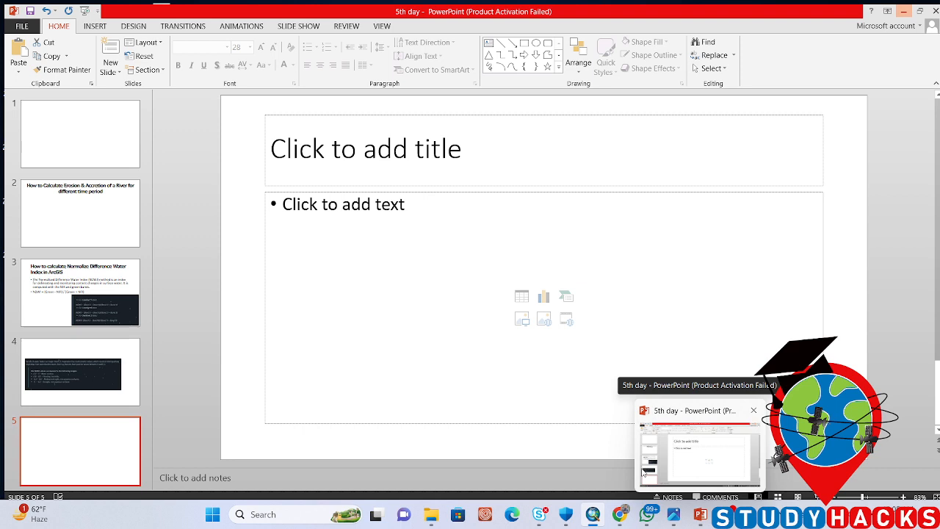
left_click(86, 296)
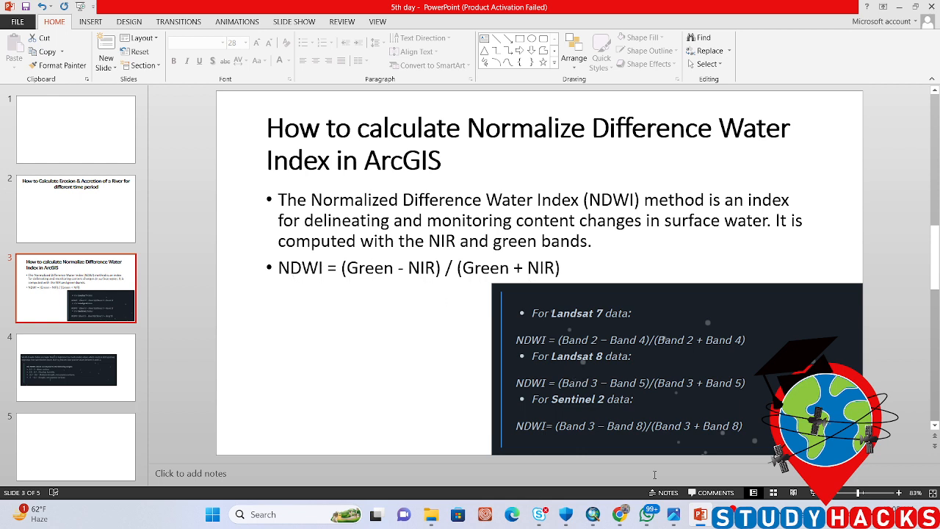
mouse_move(596, 516)
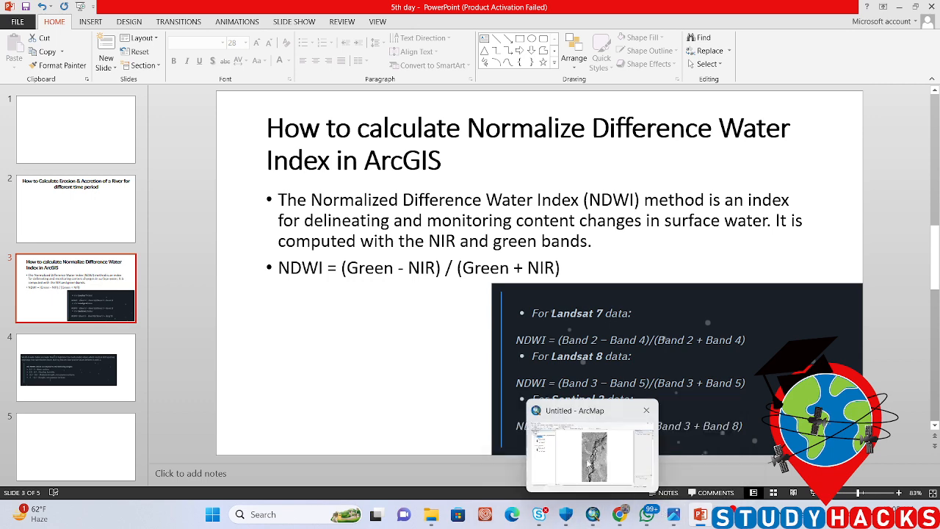
left_click(591, 459)
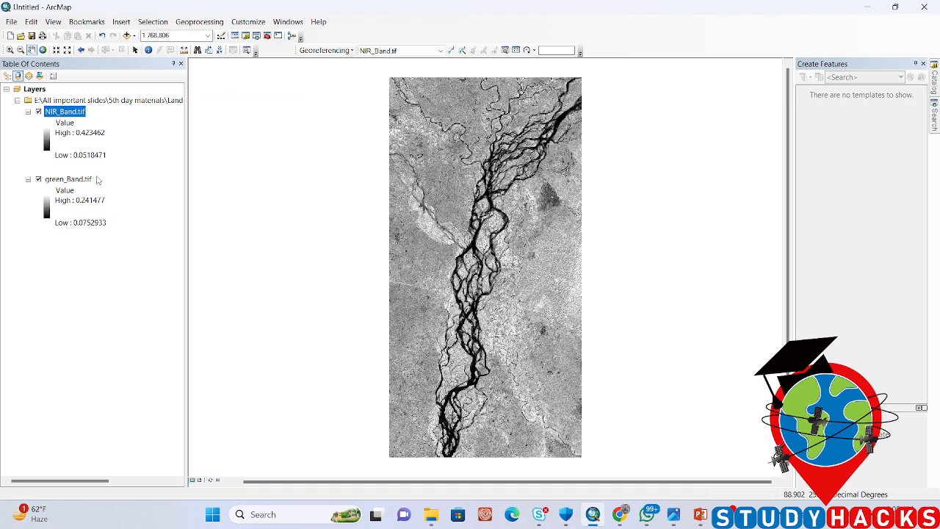
- Open the Raster Calculator and start the expression with Float("green_Band.tif" - "NIR_Band.tif") followed by a division operator
left_click(935, 73)
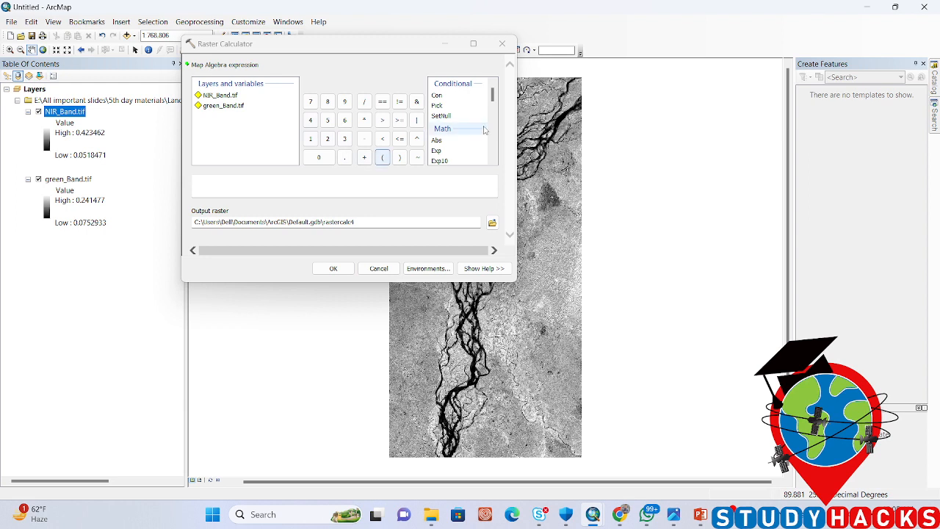
left_click_drag(493, 101, 497, 111)
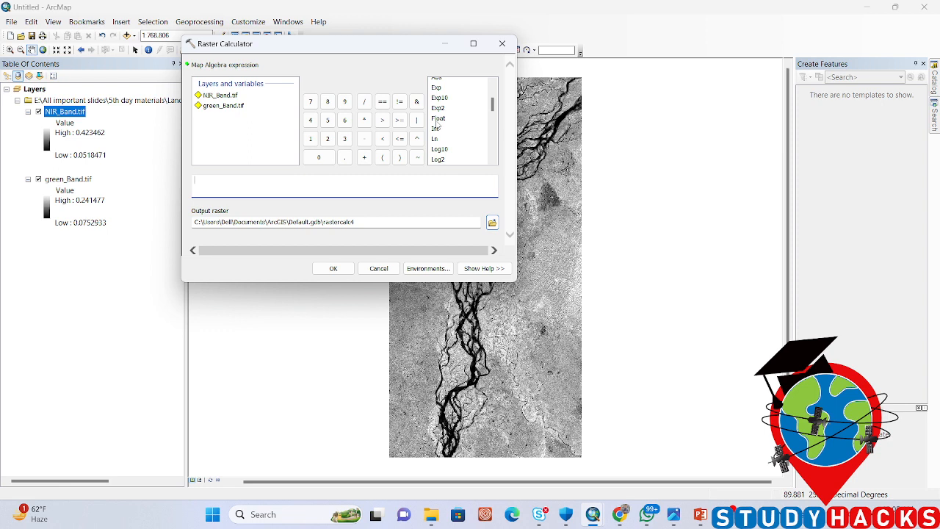
double_click(438, 119)
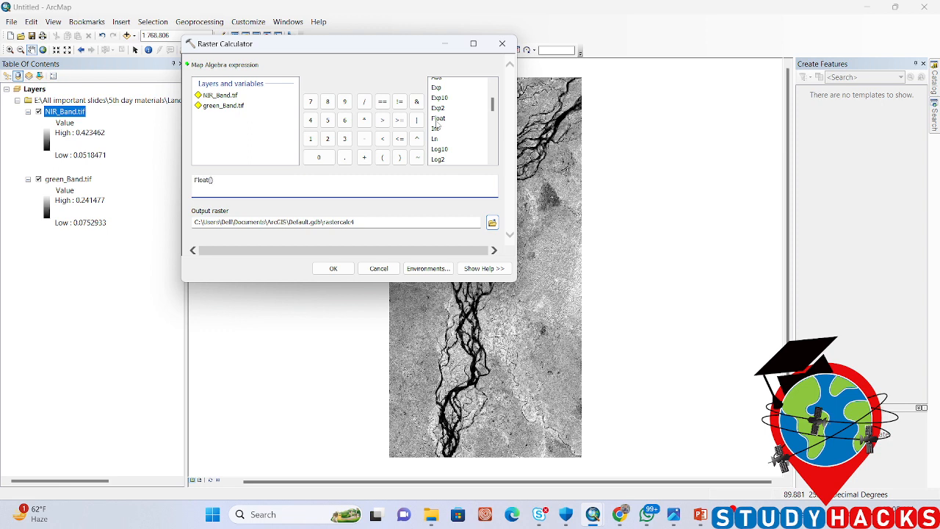
double_click(224, 106)
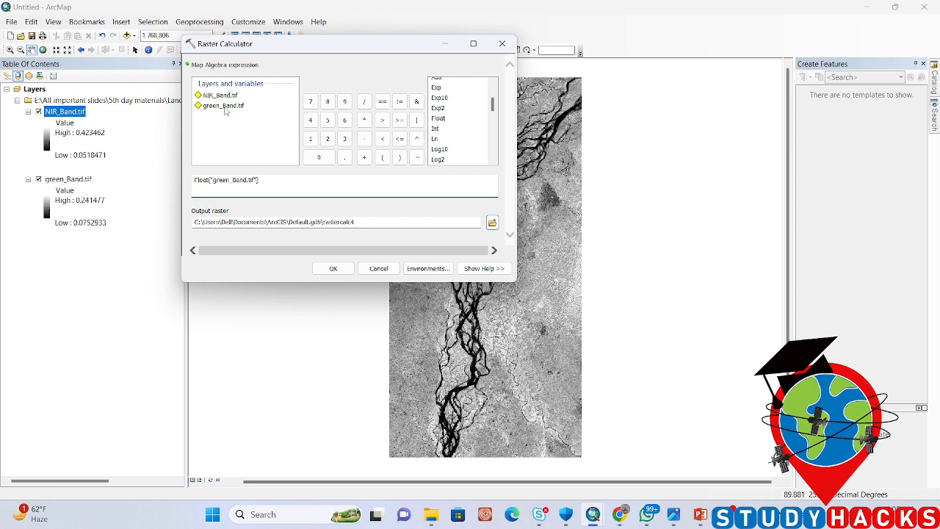
left_click(364, 138)
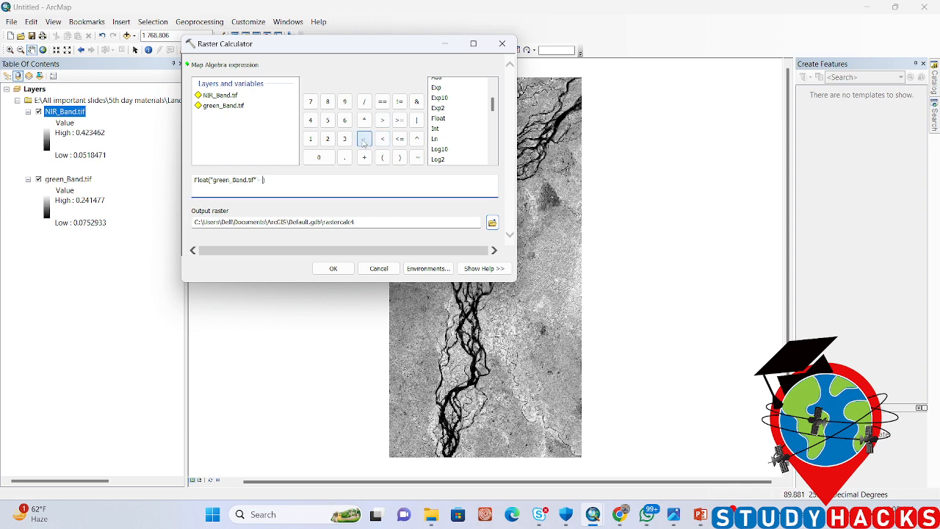
double_click(219, 96)
left_click(365, 101)
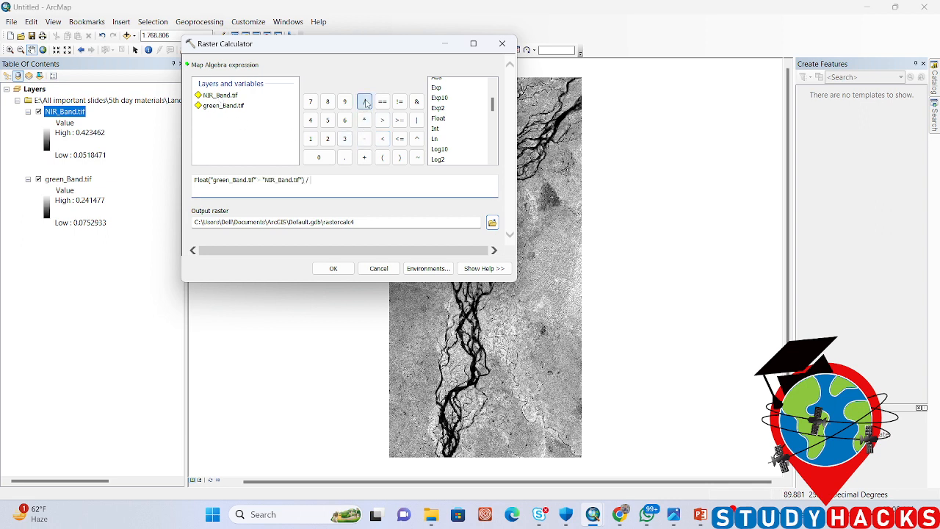
- Add the denominator Float("green_Band.tif" + "NIR_Band.tif") to the map algebra expression
double_click(440, 119)
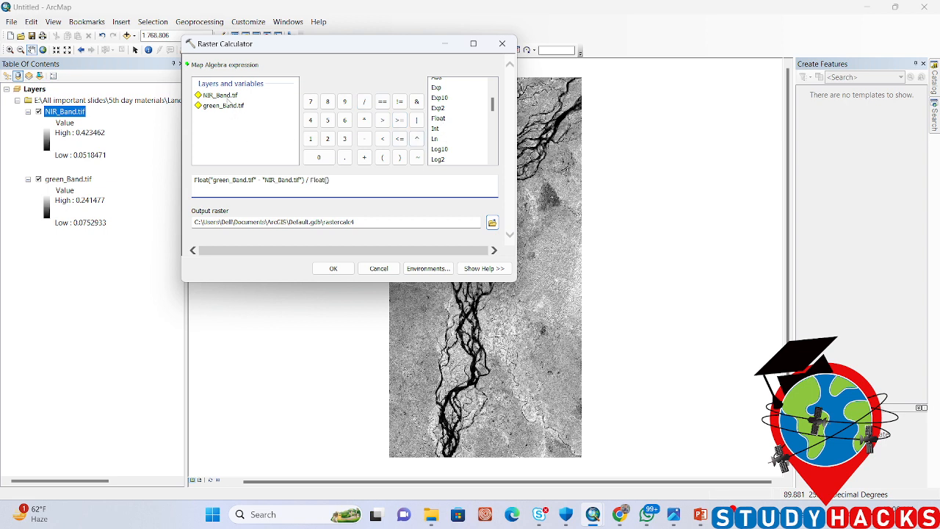
double_click(223, 106)
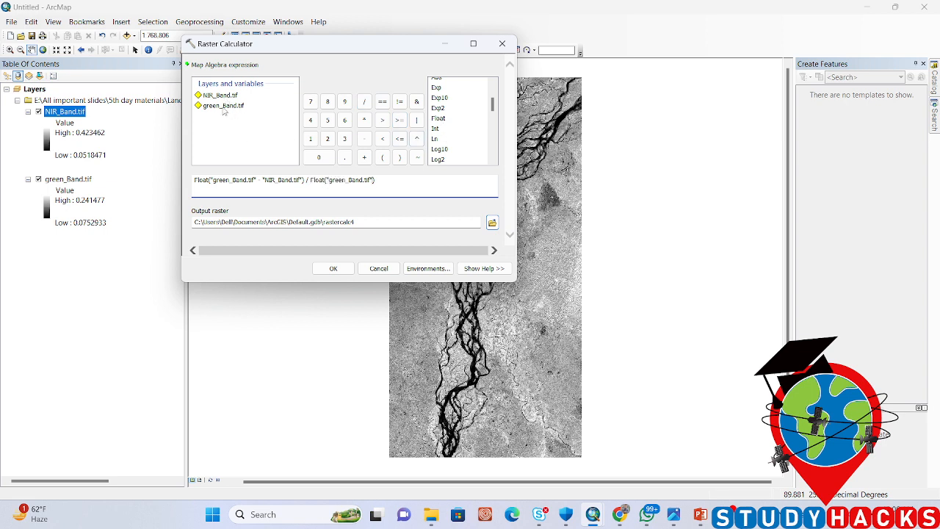
left_click(364, 161)
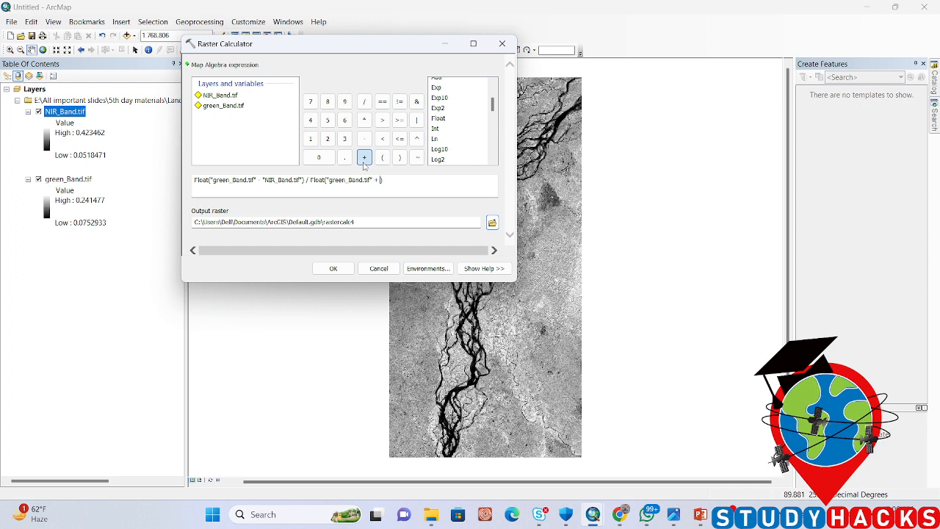
double_click(220, 95)
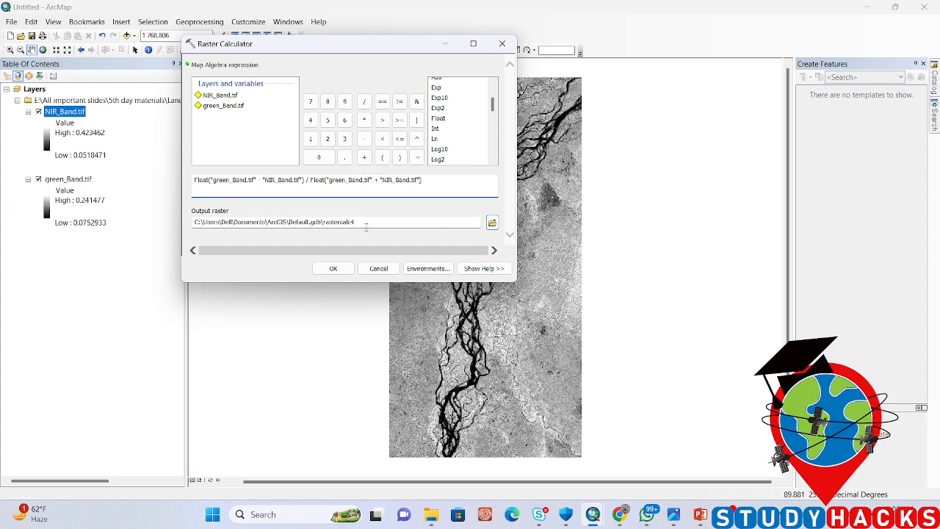
- Run the calculation with the output raster named ndwi, and hide the NIR_Band.tif and green_Band.tif layers
left_click_drag(360, 224, 326, 222)
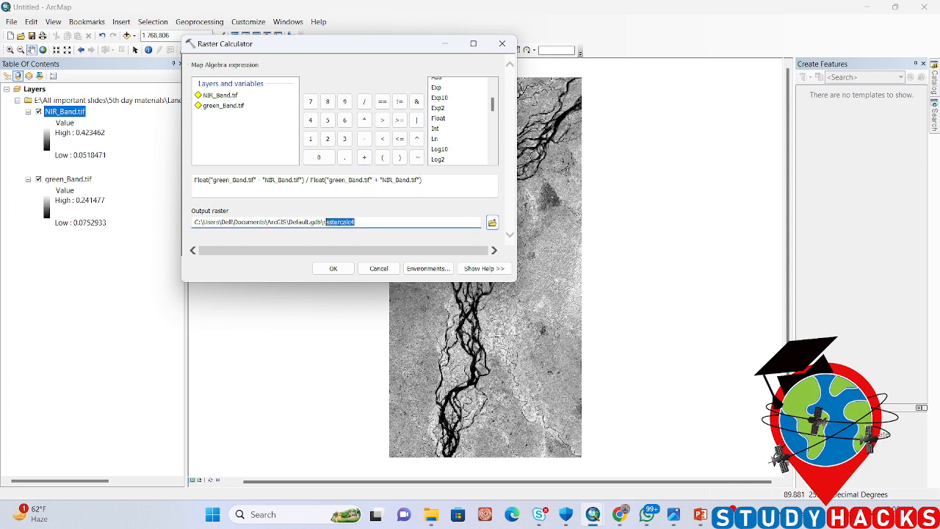
type("ndwi")
left_click(333, 268)
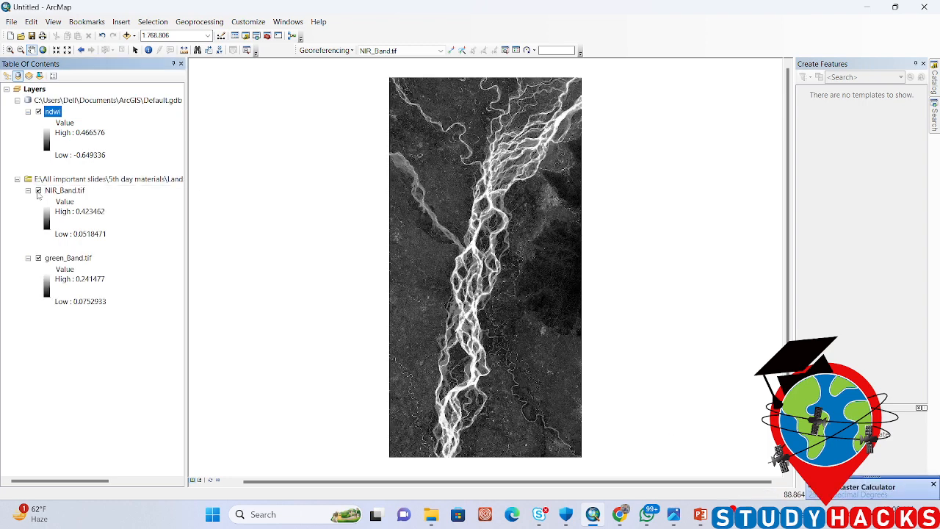
left_click(39, 257)
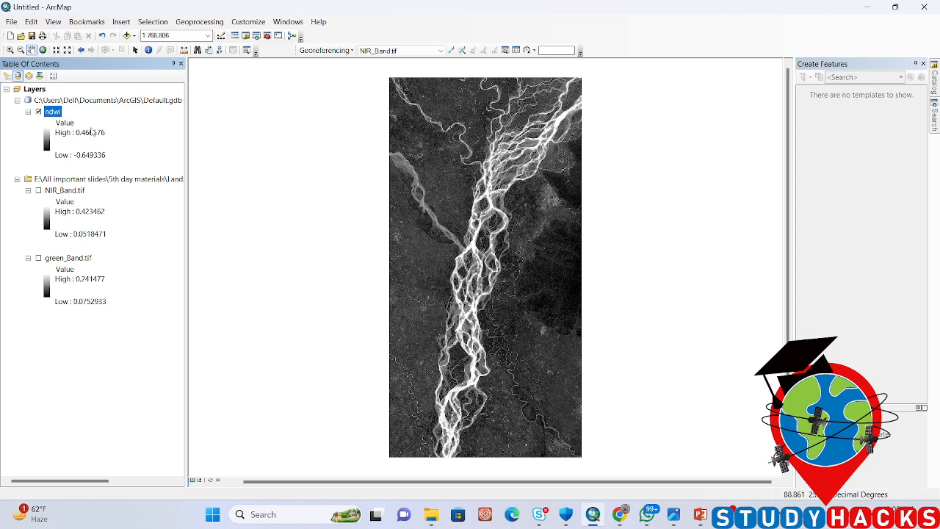
- Apply a red-yellow-blue color ramp to the stretched symbology of the ndwi layer, with blue for the high values
right_click(56, 115)
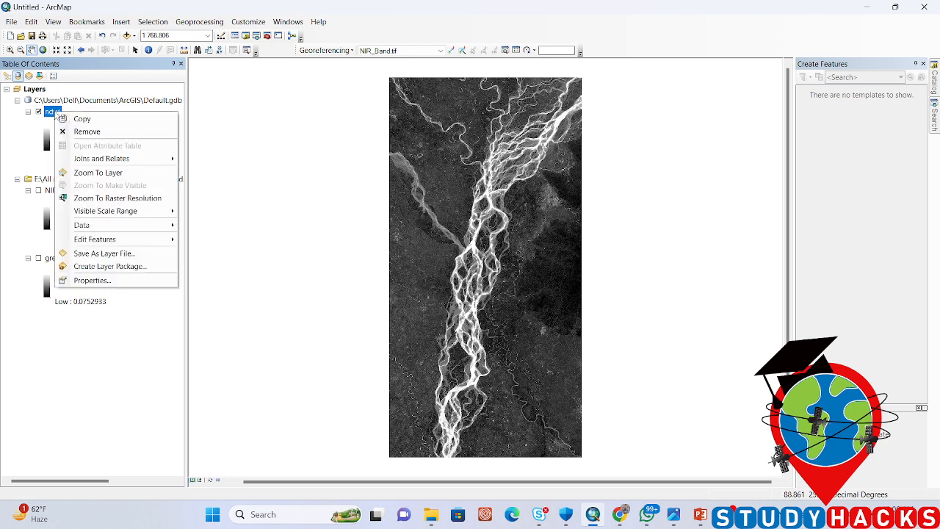
left_click(87, 280)
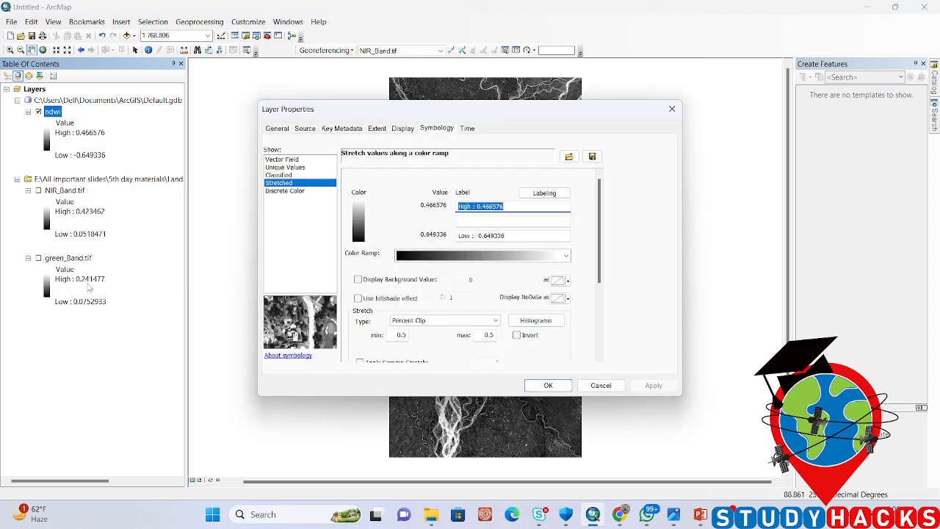
left_click(468, 256)
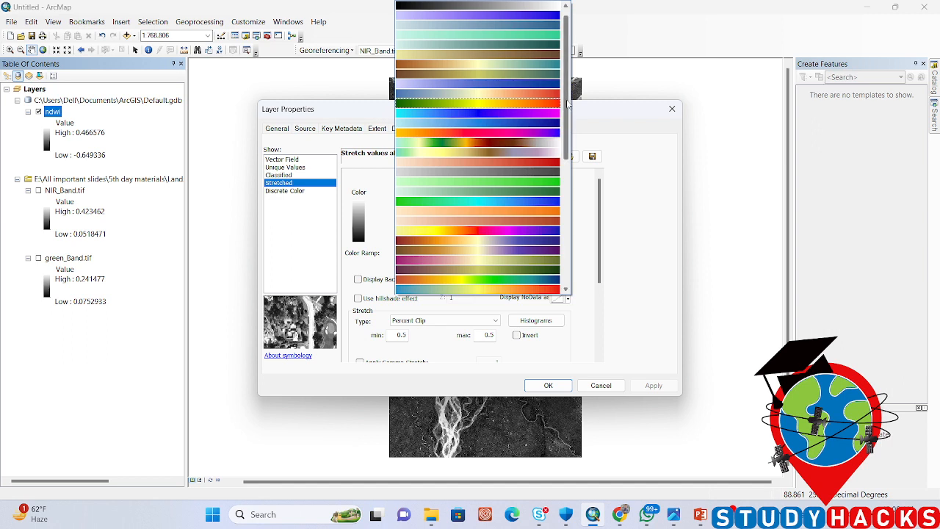
left_click_drag(567, 104, 567, 152)
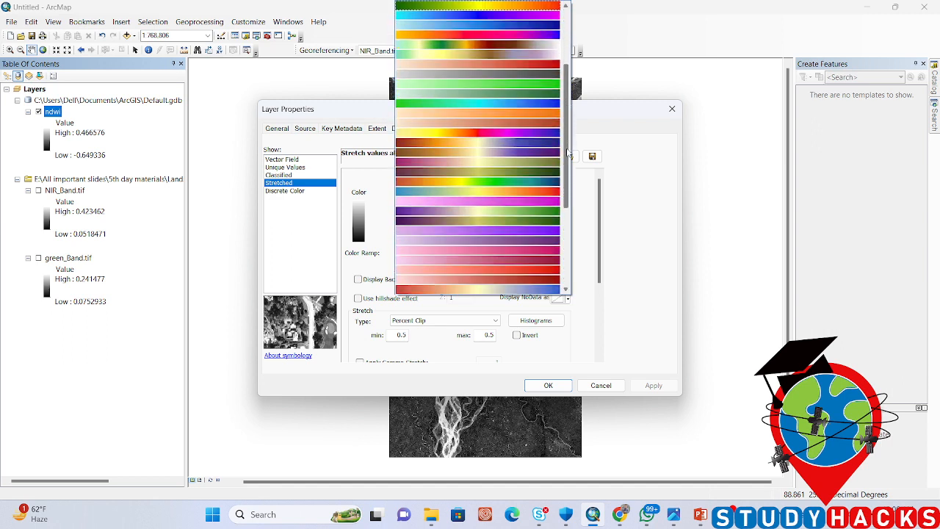
left_click(545, 192)
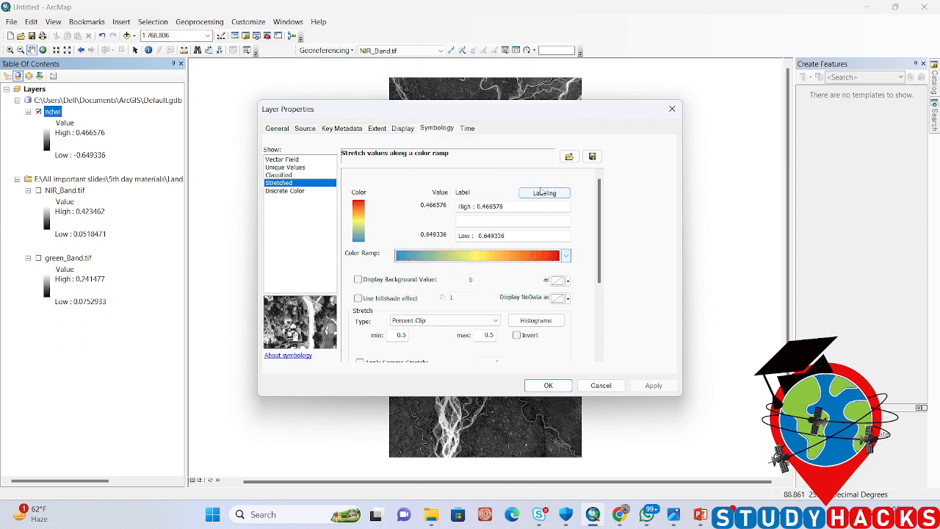
left_click(565, 255)
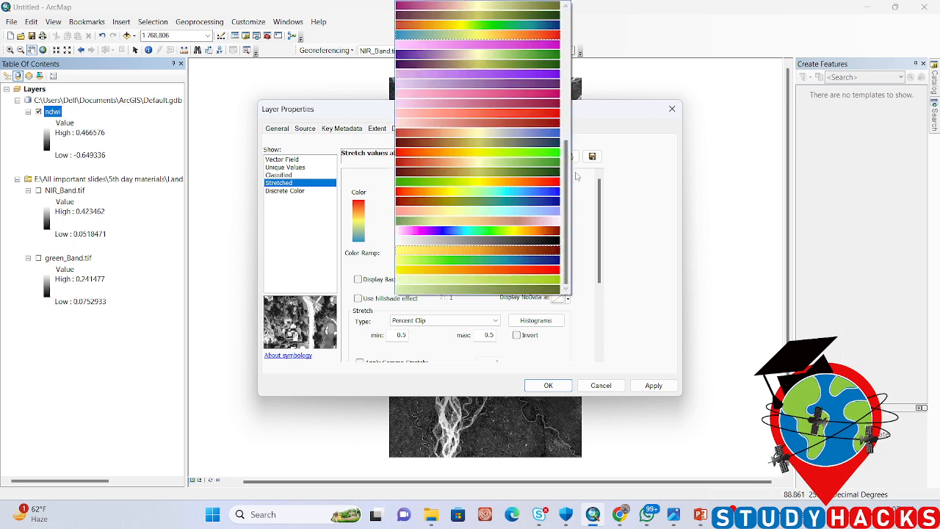
left_click(550, 140)
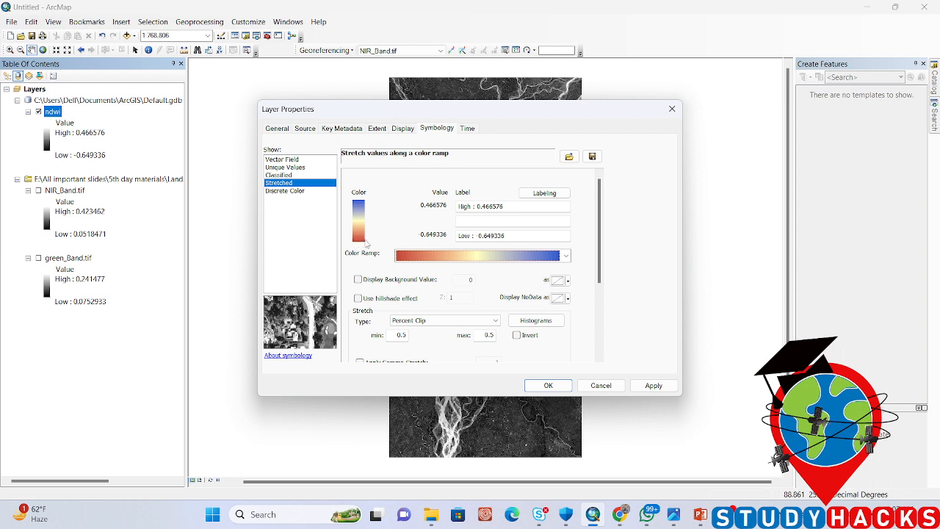
left_click(654, 385)
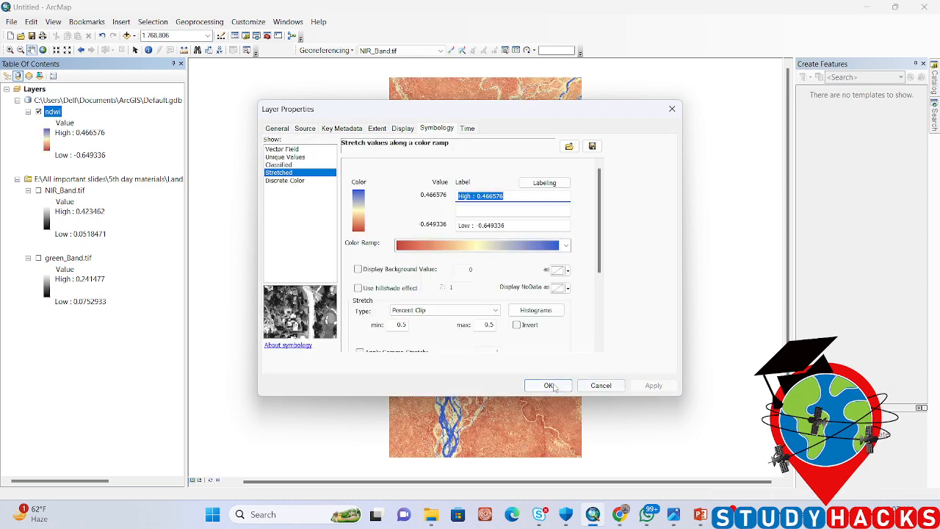
left_click(549, 385)
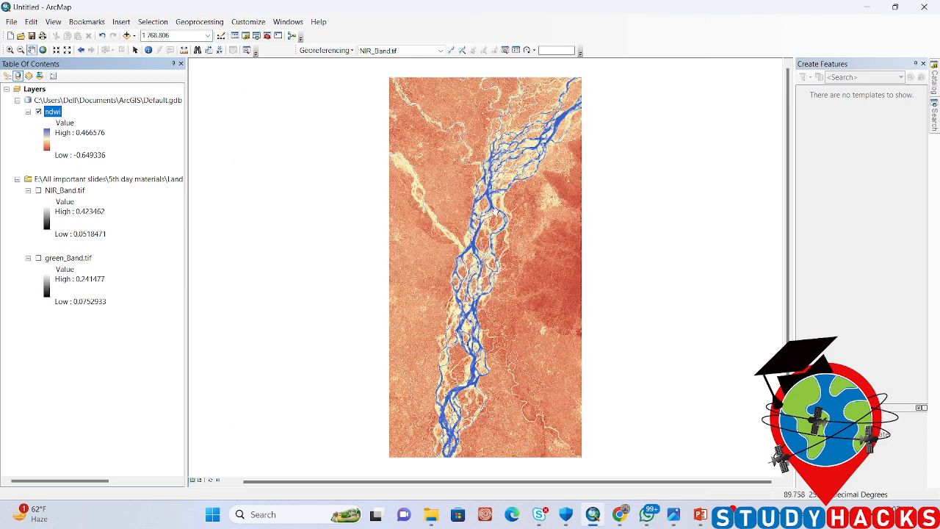
- Inspect the recolored ndwi raster on the map and return to the full extent
scroll(496, 212, "up", 1)
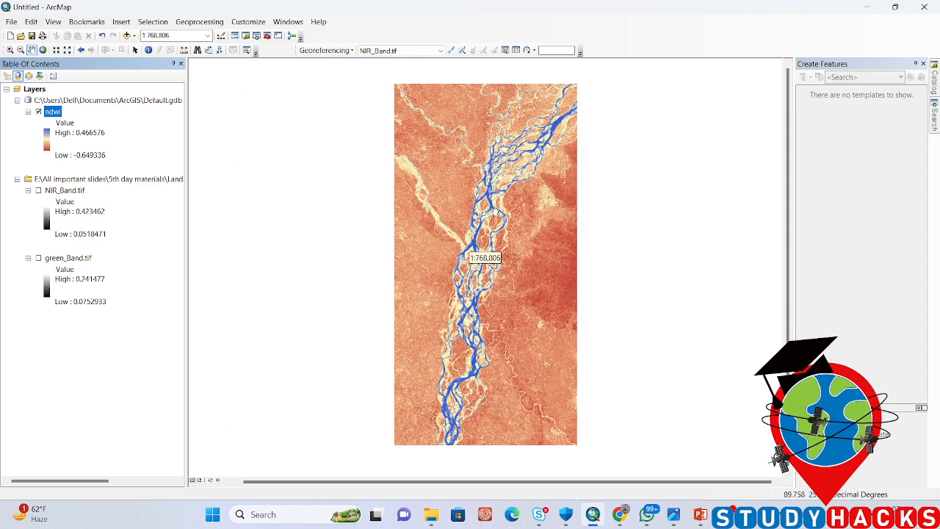
scroll(496, 212, "down", 1)
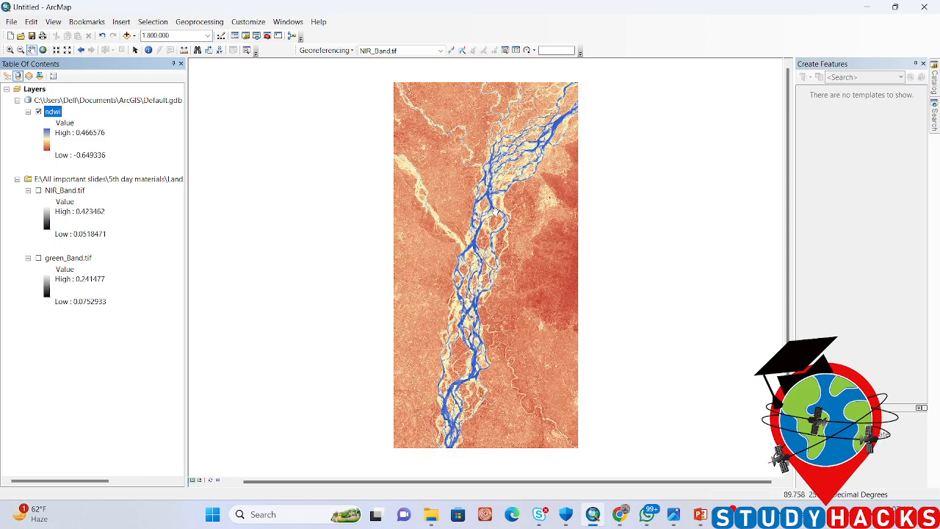
left_click(44, 50)
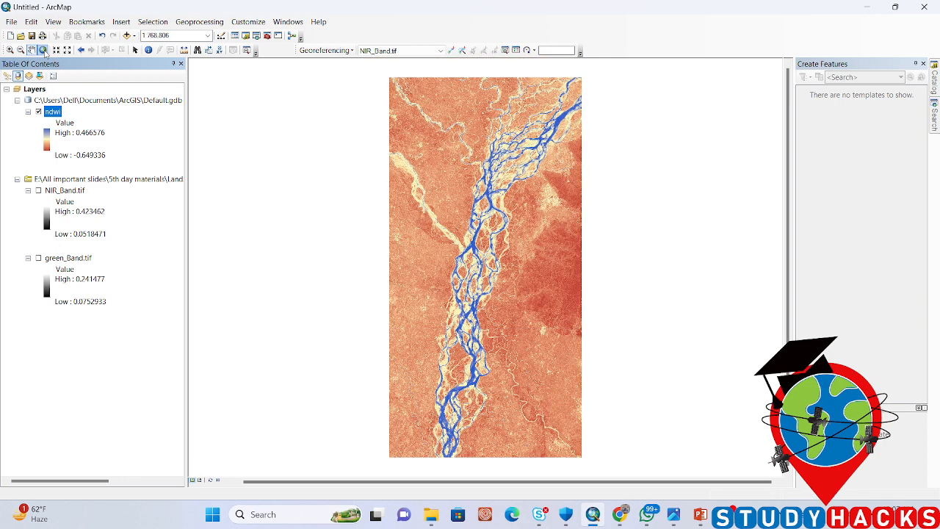
- Identify the ndwi pixel values at two spots in the wide blue river channel near the map centre
left_click(55, 50)
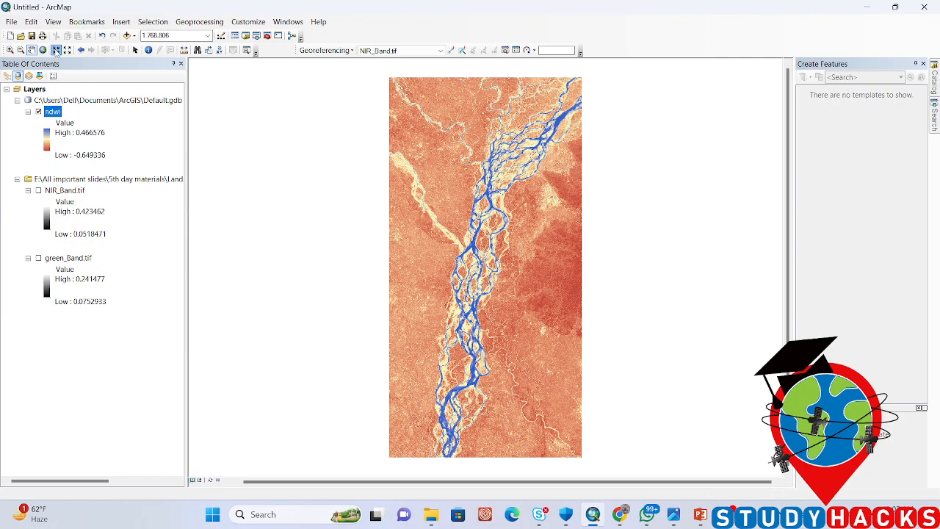
left_click(56, 51)
left_click(56, 51)
left_click(56, 51)
left_click(55, 51)
left_click(56, 51)
left_click(56, 51)
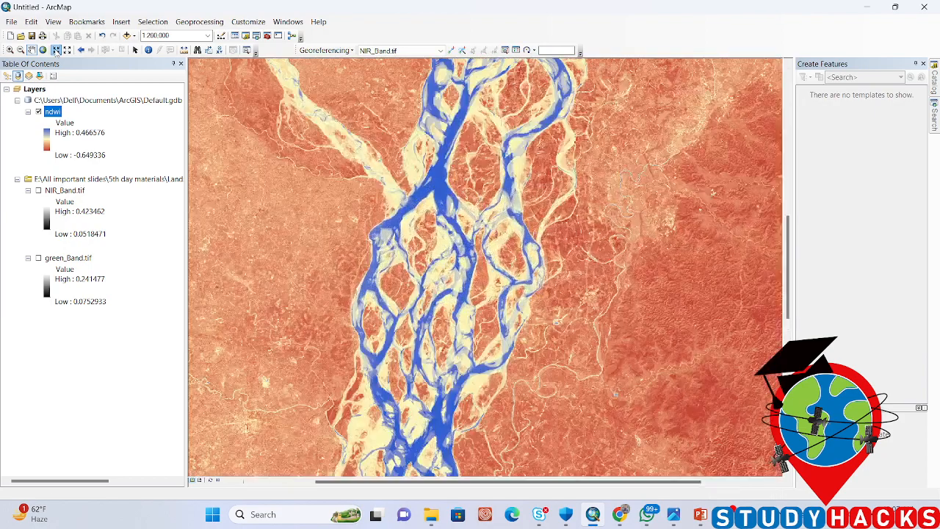
left_click(55, 50)
left_click(56, 50)
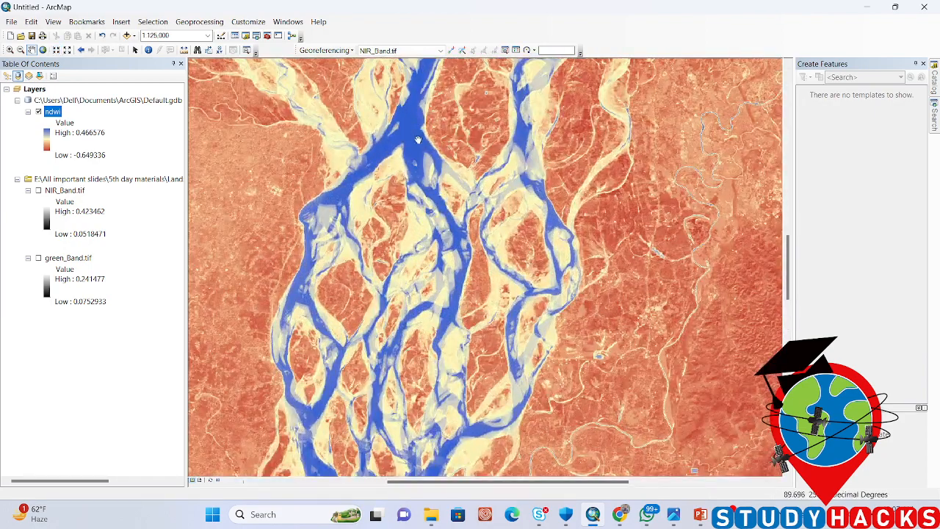
left_click(148, 50)
left_click(414, 136)
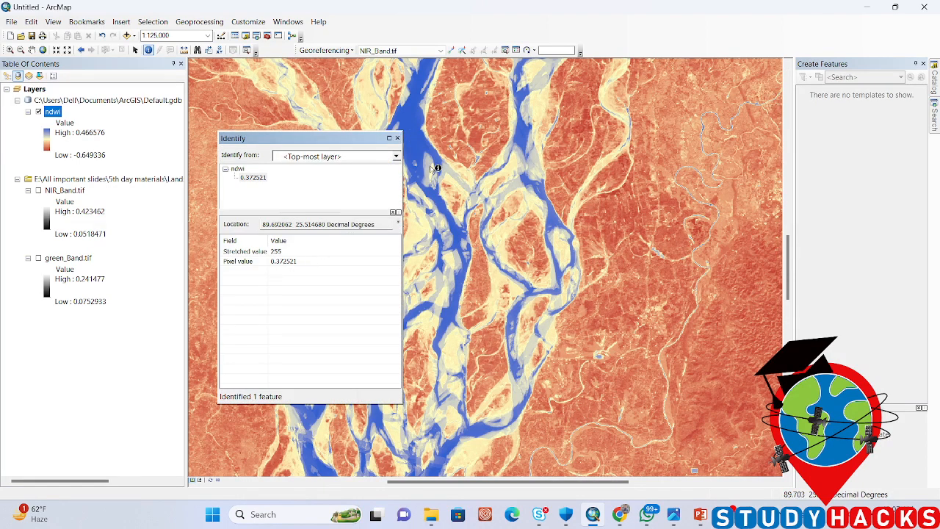
left_click(414, 150)
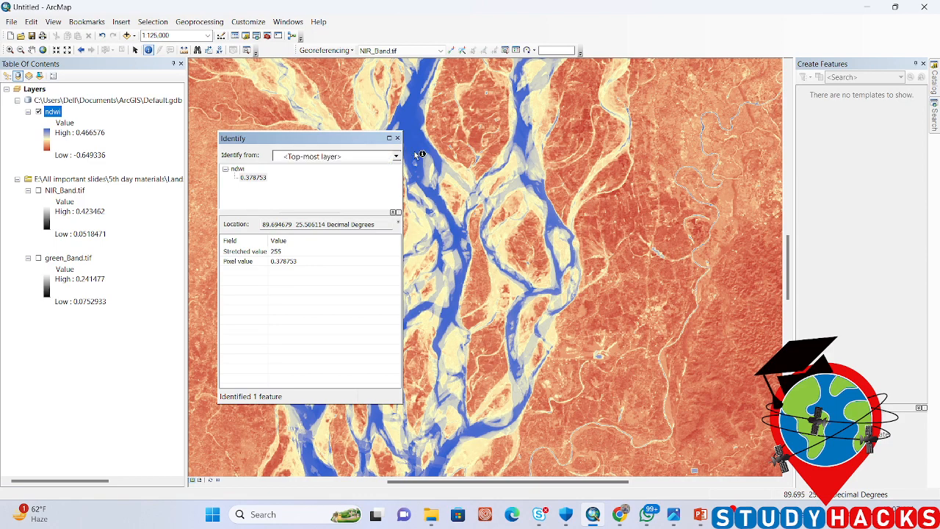
left_click(398, 139)
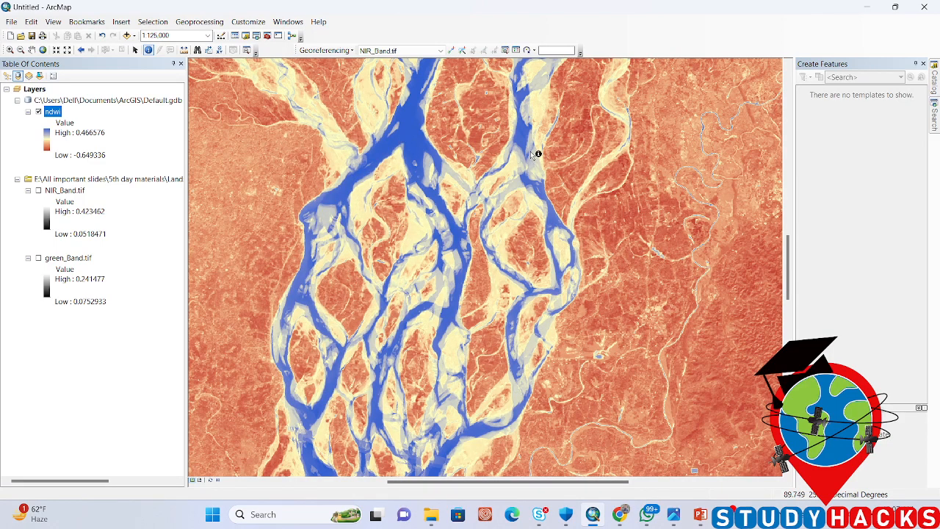
- Switch the ndwi layer's symbology to Classified with 4 classes and open its classification settings
right_click(54, 116)
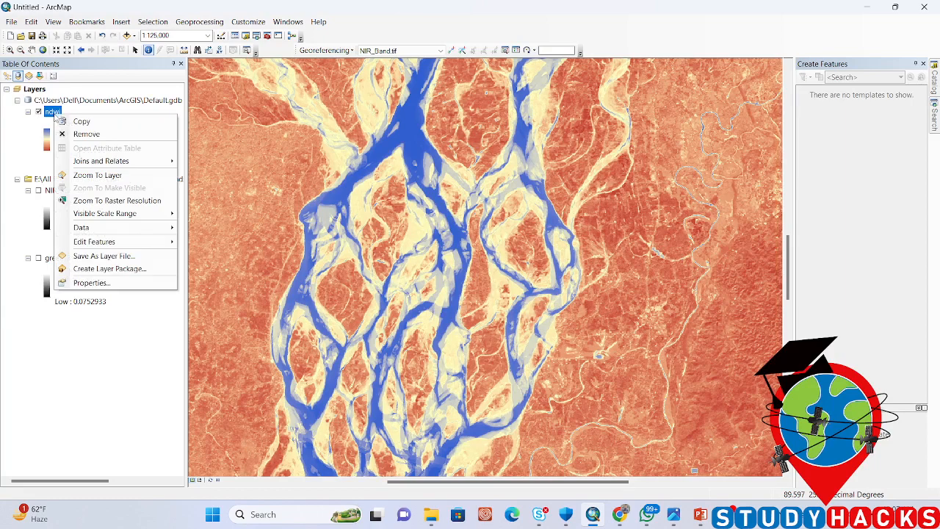
left_click(94, 285)
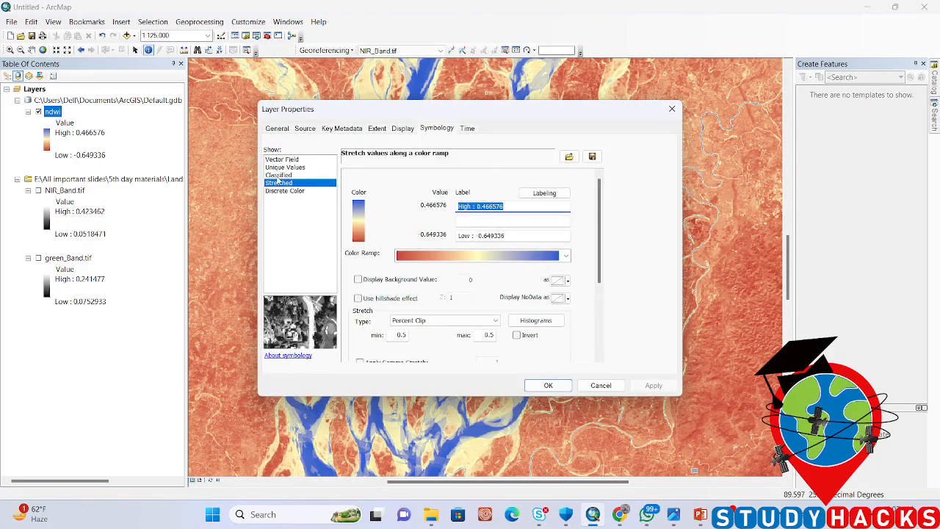
left_click(278, 175)
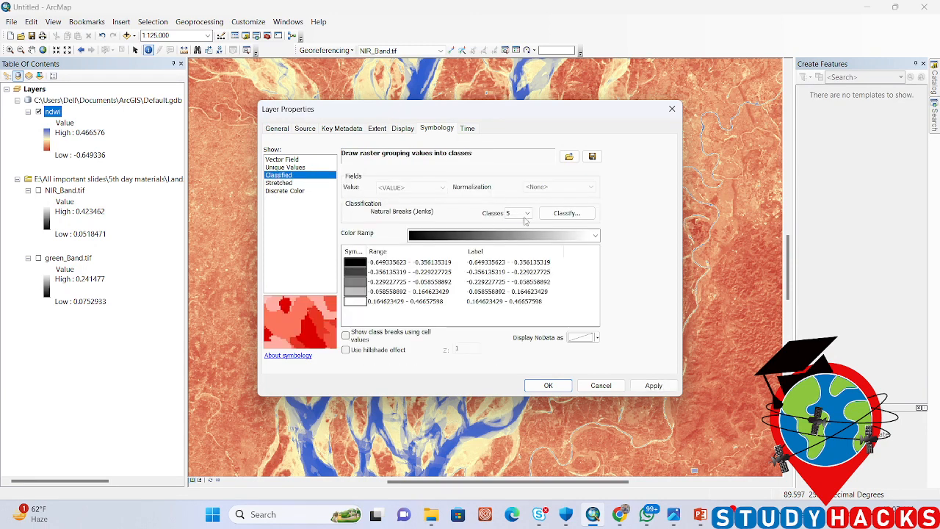
left_click(526, 214)
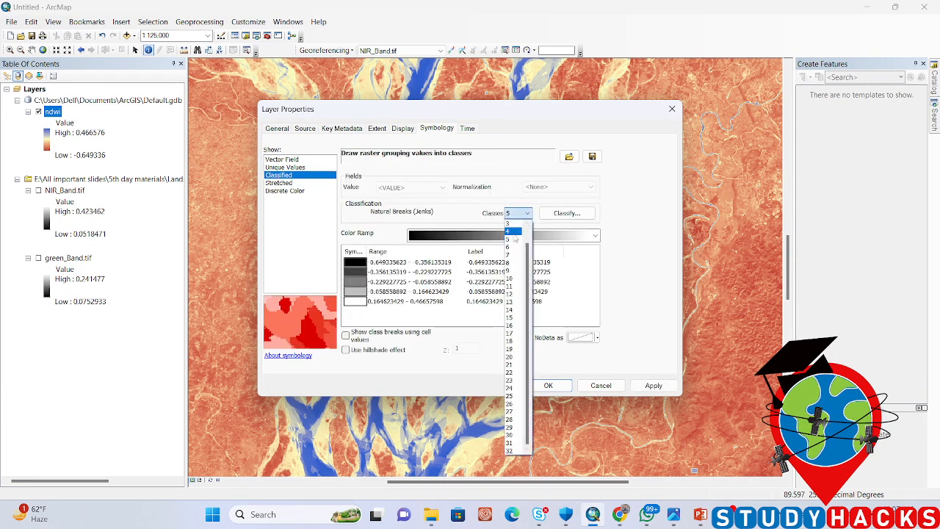
left_click(513, 232)
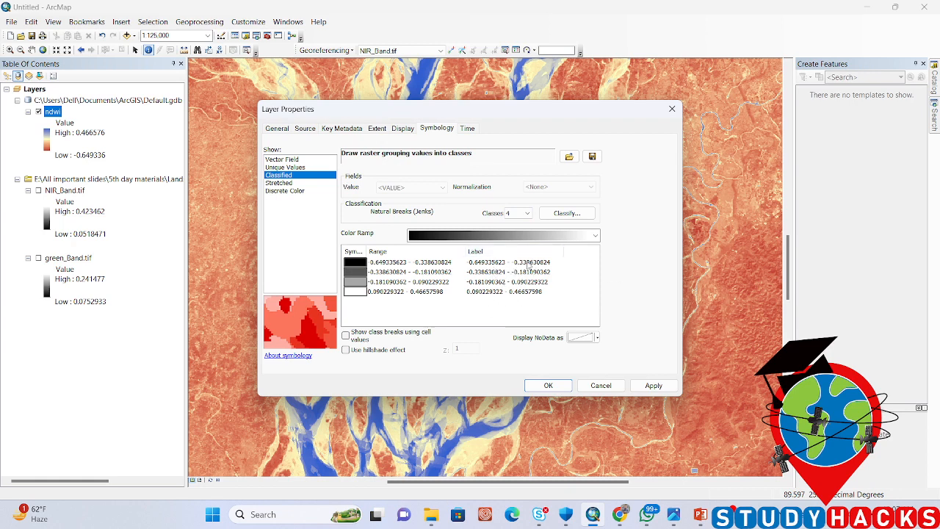
left_click(563, 213)
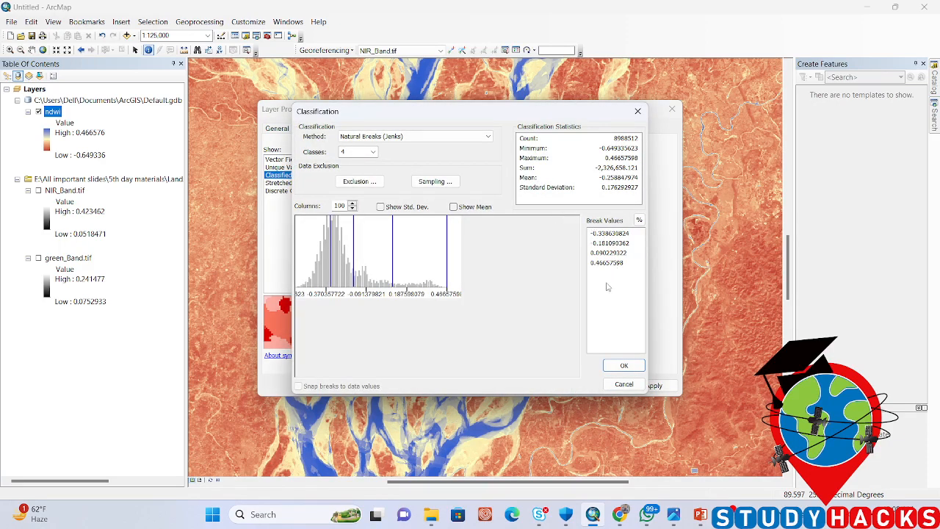
- Switch to the PowerPoint presentation and consult the NDWI value ranges on slide 4
left_click(700, 520)
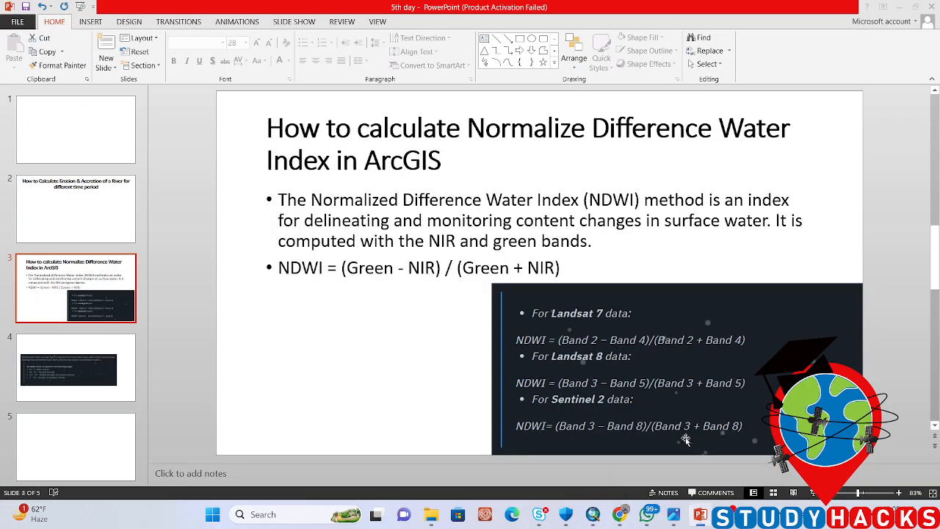
left_click(92, 379)
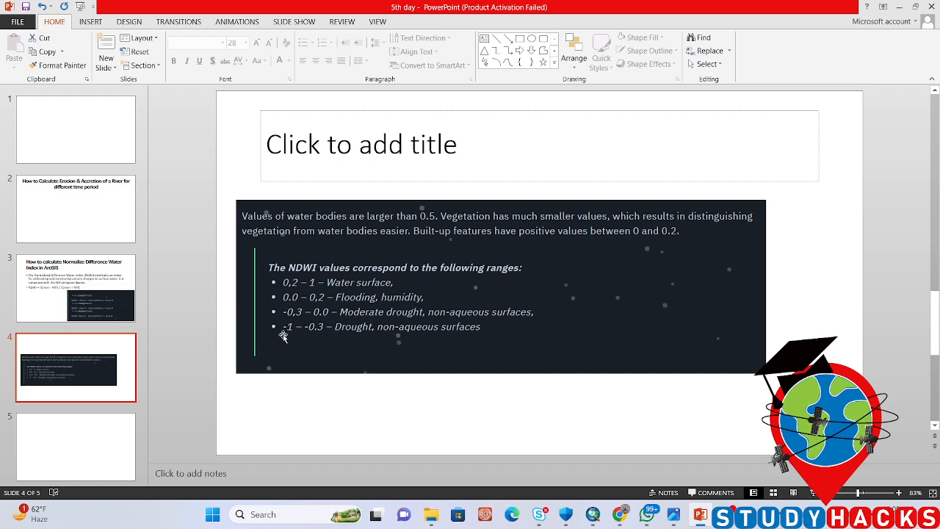